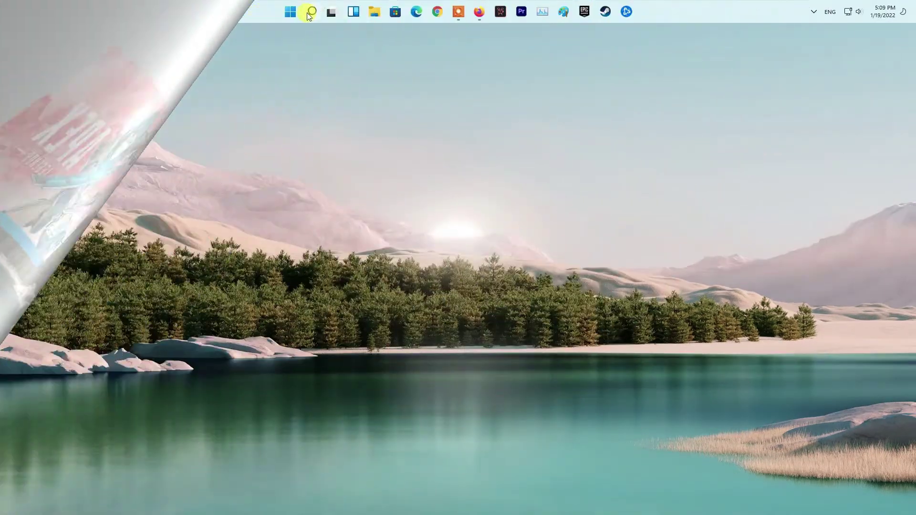
Search for 'ori' and run Origin as administrator, approving the UAC prompt
mouse_move(310, 15)
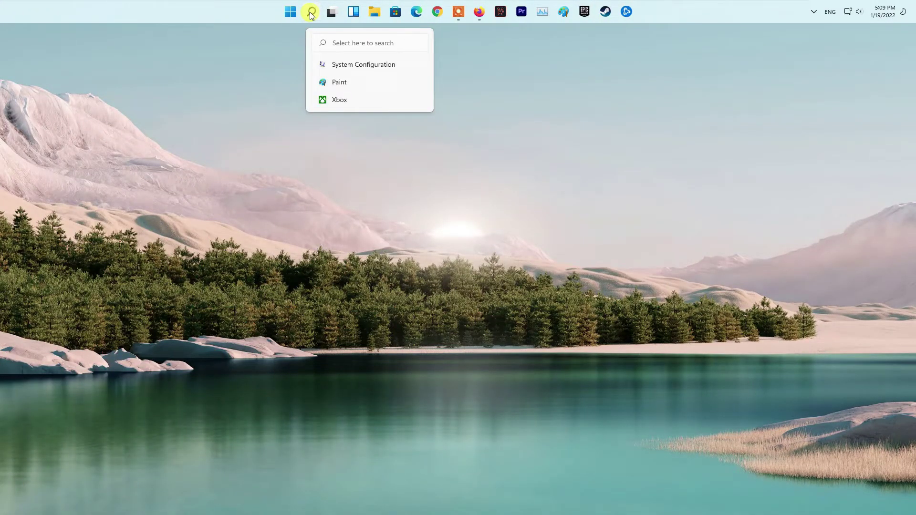
click(311, 12)
text(o)
key(BackSpace)
text(ó)
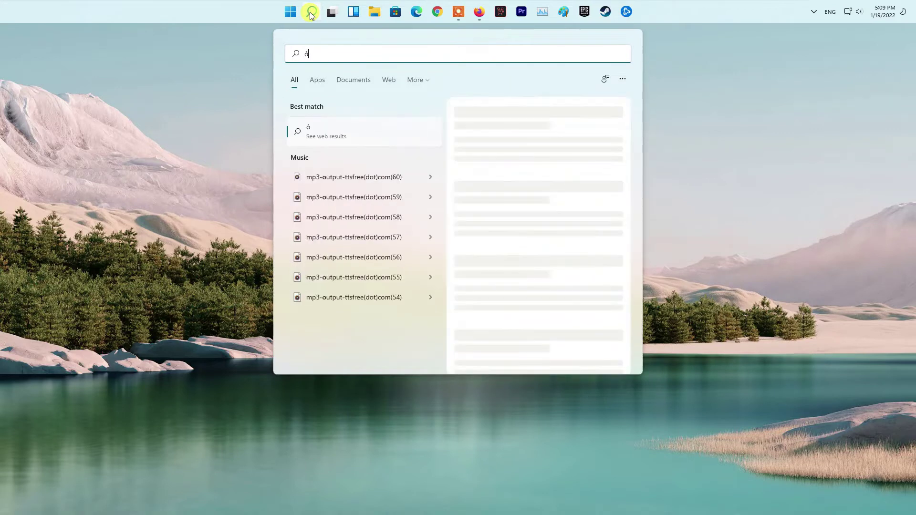
key(BackSpace)
text(ori)
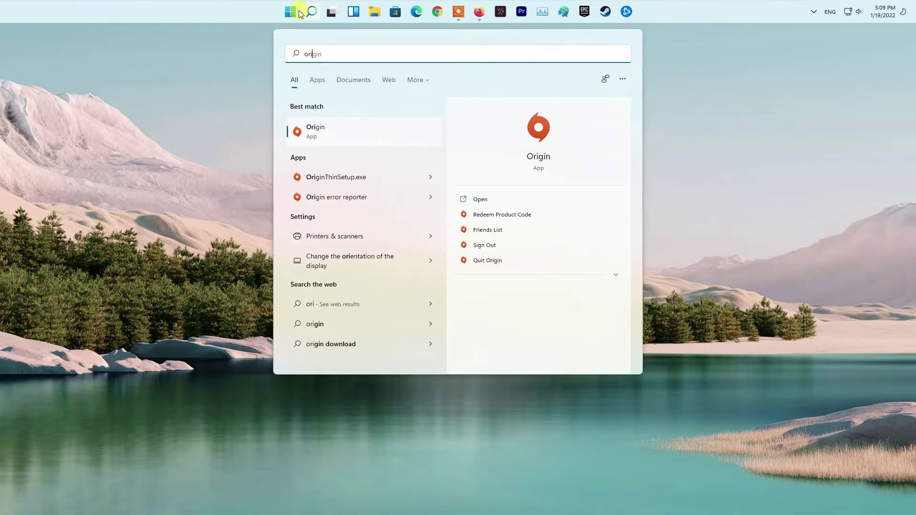
right_click(328, 138)
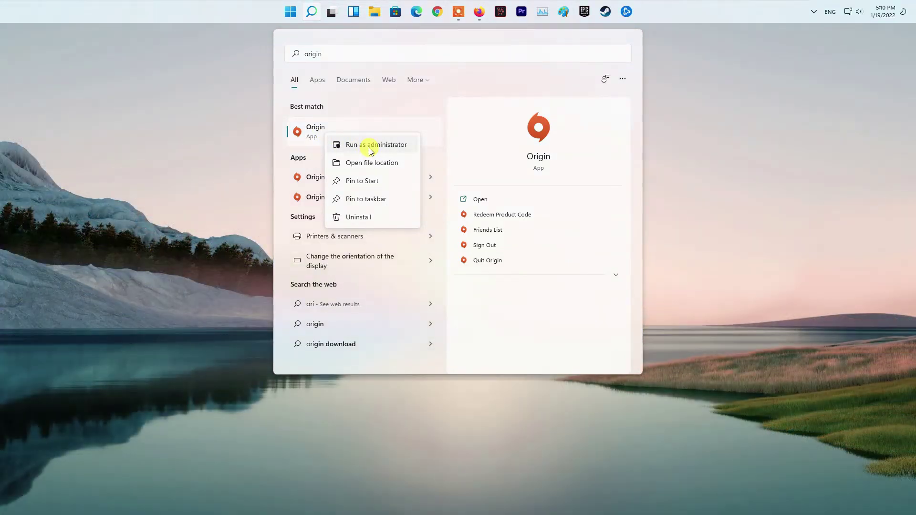
click(369, 148)
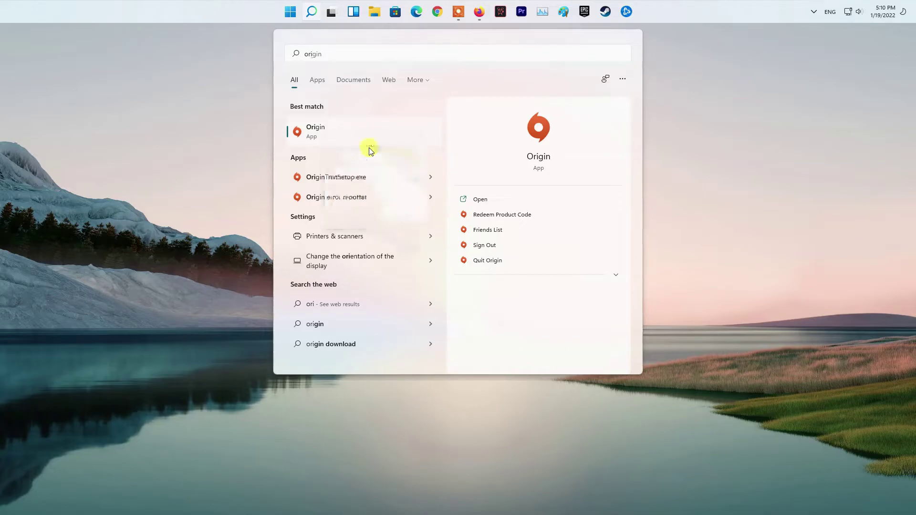
click(437, 331)
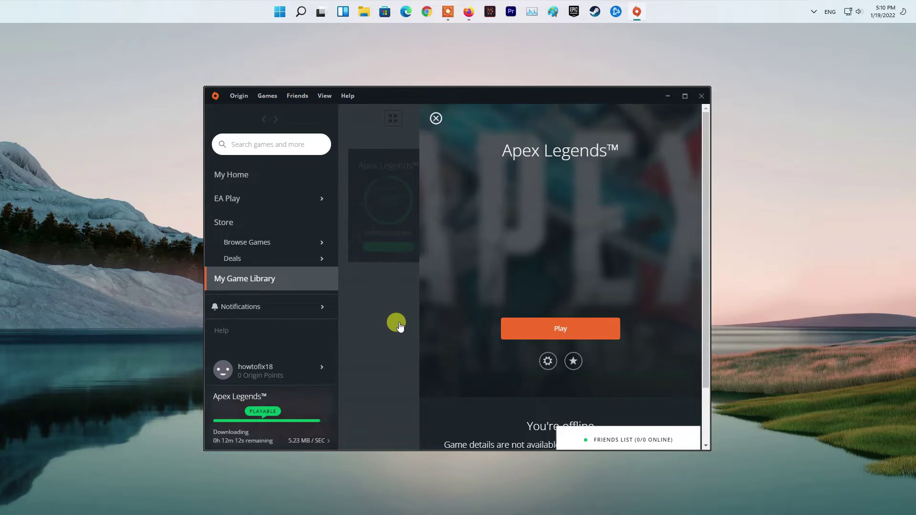
Search for 'ape' and bring up the launch options for Apex Legends
click(301, 13)
text(ape)
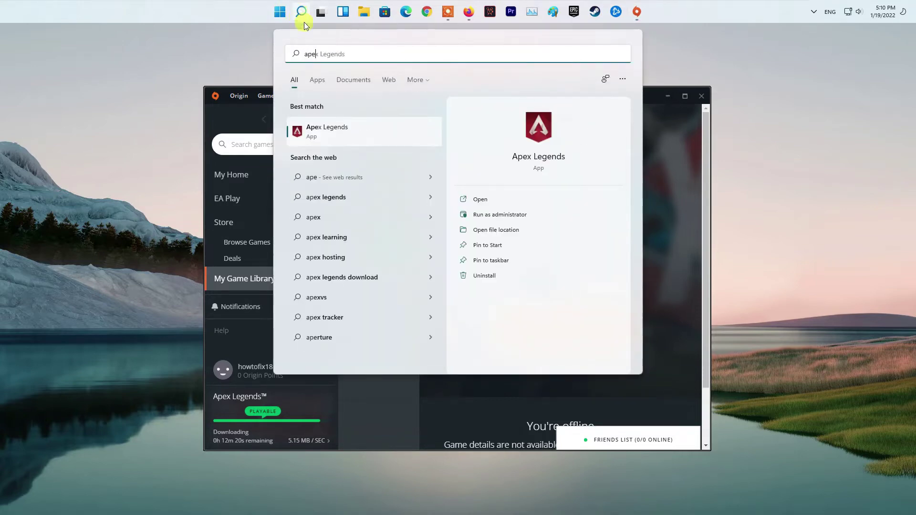
right_click(335, 131)
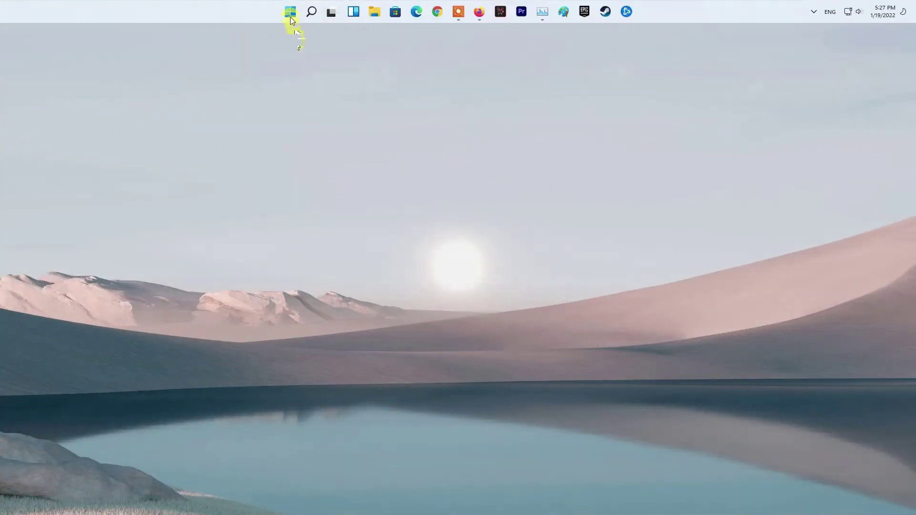
Launch Origin from the Start menu's recommended apps and go to My Game Library
click(290, 11)
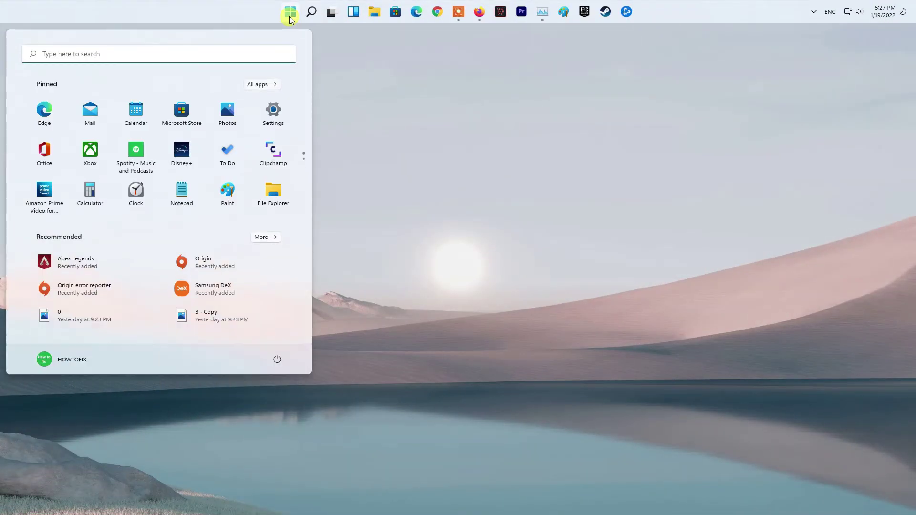
click(221, 267)
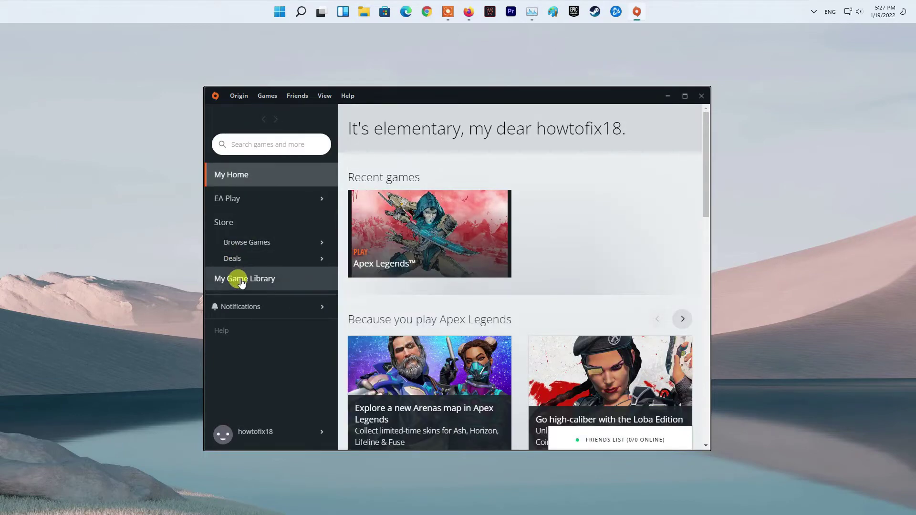
click(241, 281)
Paste +fps_max 75 into the Apex Legends Advanced Launch Options and save it
right_click(376, 196)
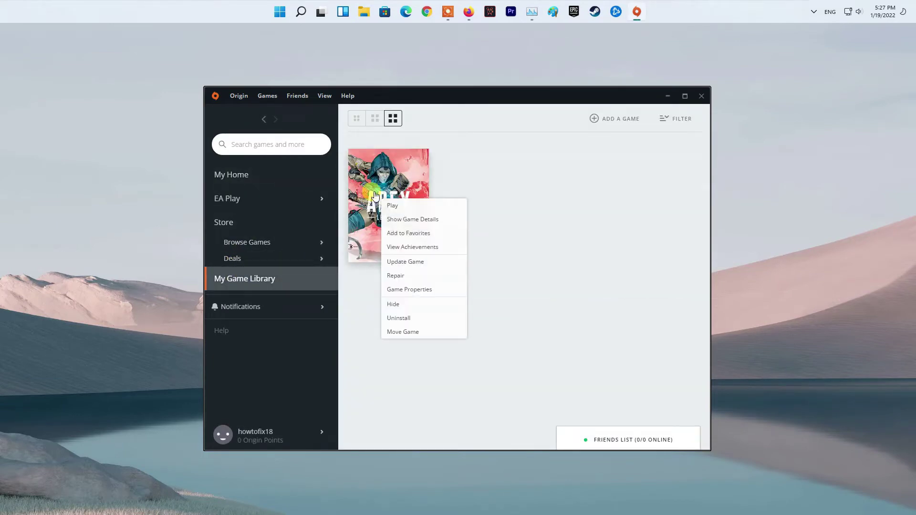
click(406, 289)
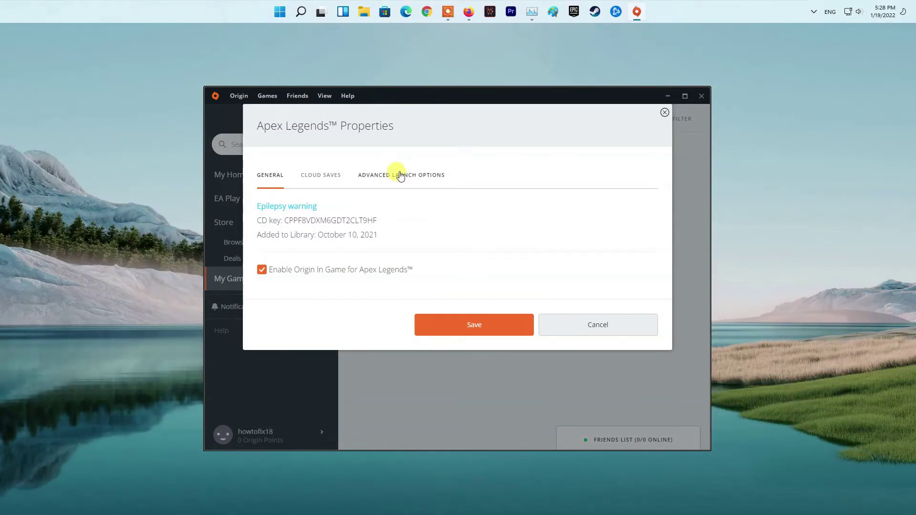
click(400, 176)
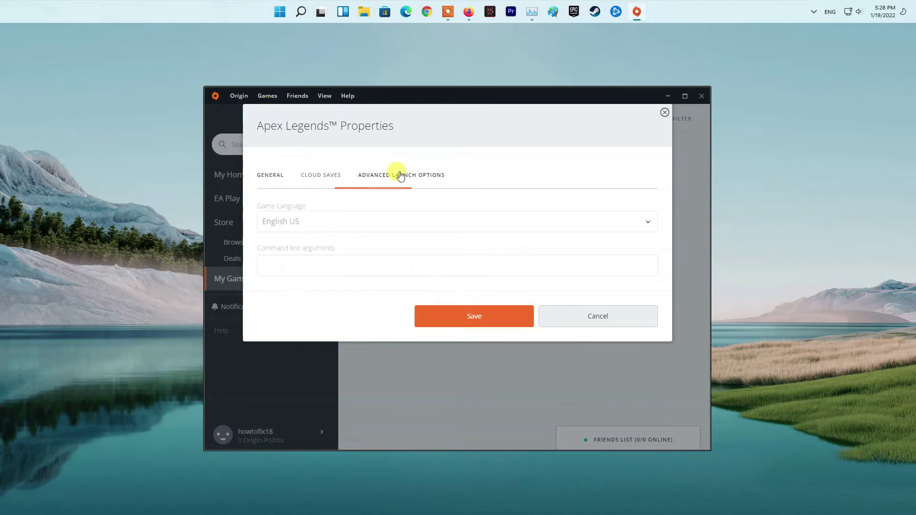
click(320, 265)
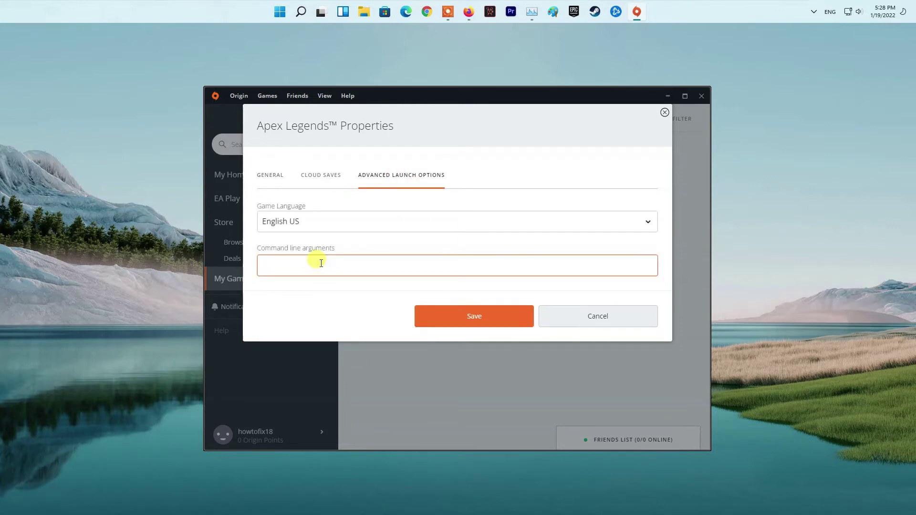
text(+fps_max 75)
drag(327, 265, 260, 264)
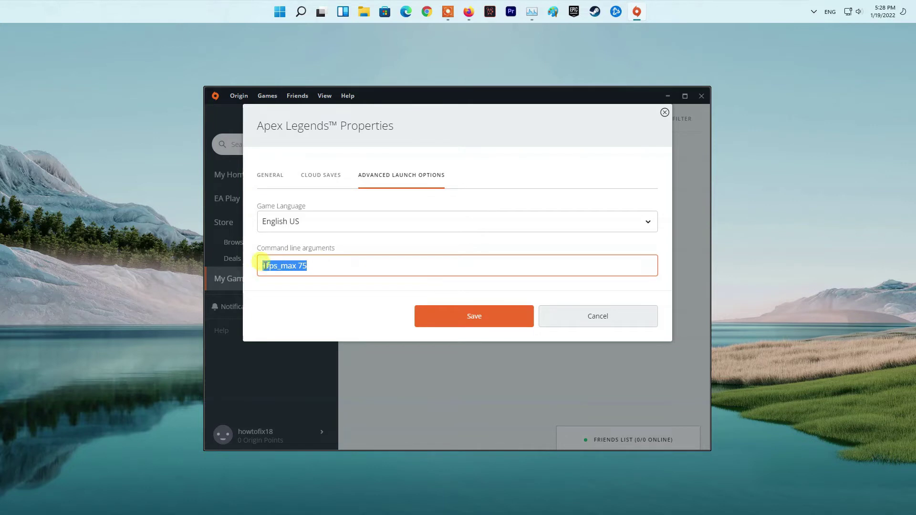
click(490, 318)
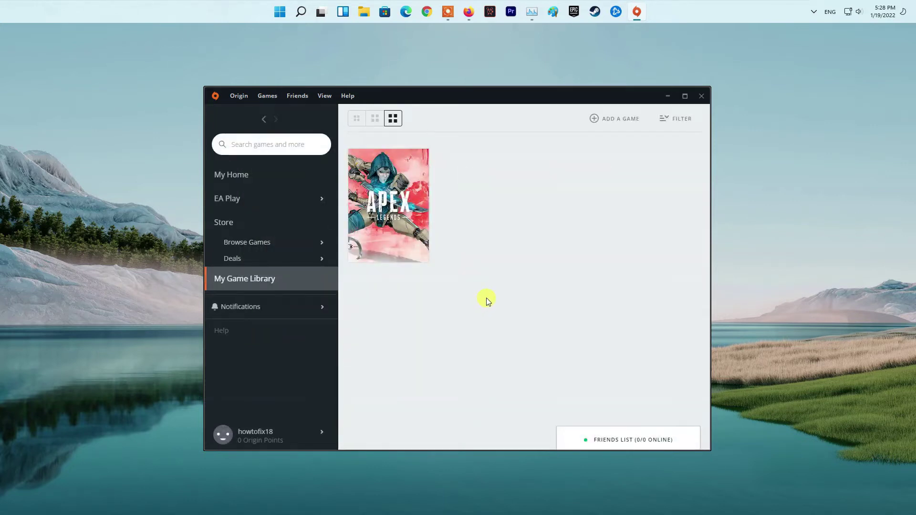
Bring up the options menu for the Apex Legends tile in the Origin library
right_click(396, 195)
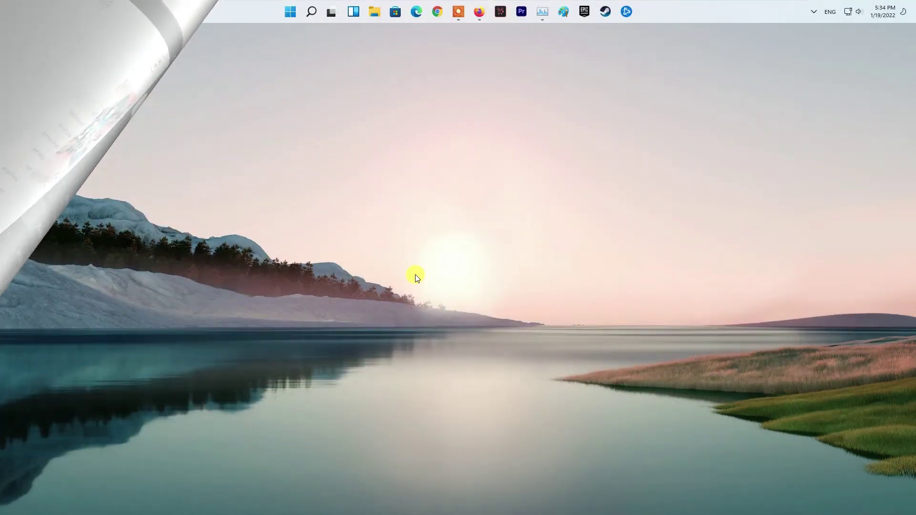
Relaunch Origin and turn off Enable Origin In-Game in Application Settings
click(290, 12)
click(204, 255)
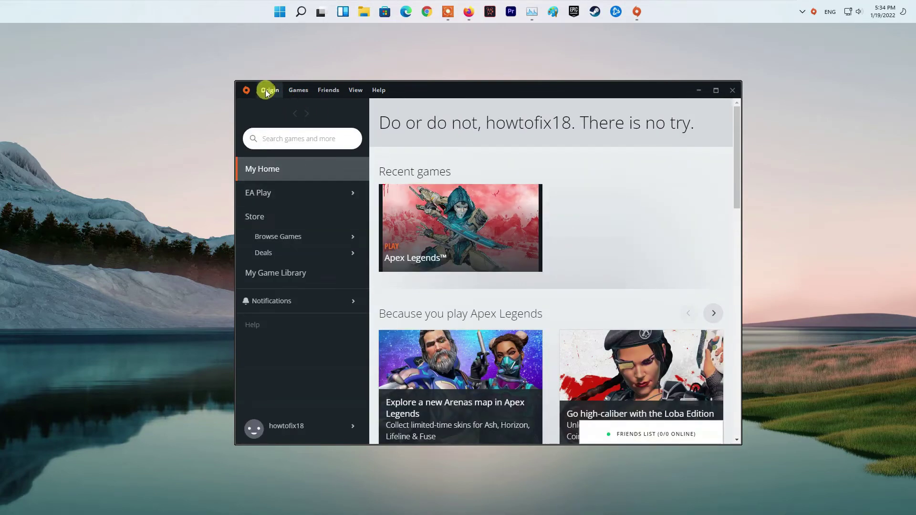
click(266, 91)
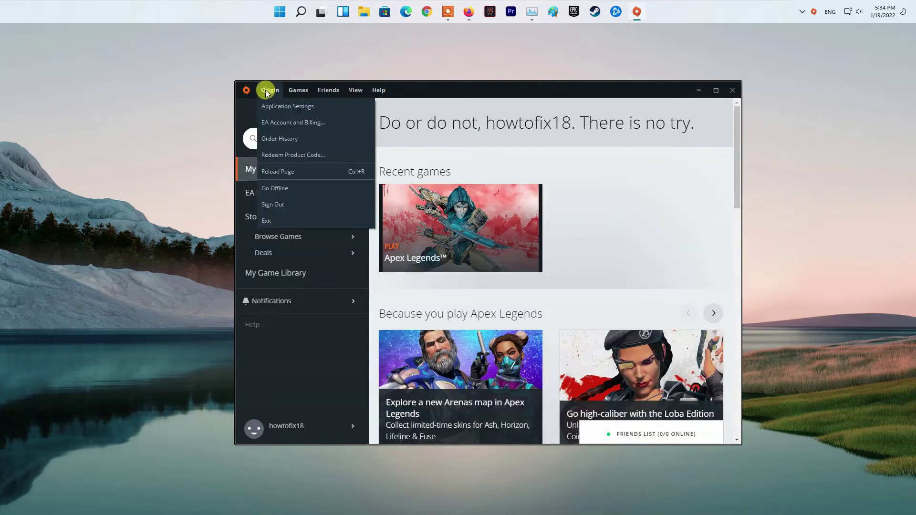
click(310, 109)
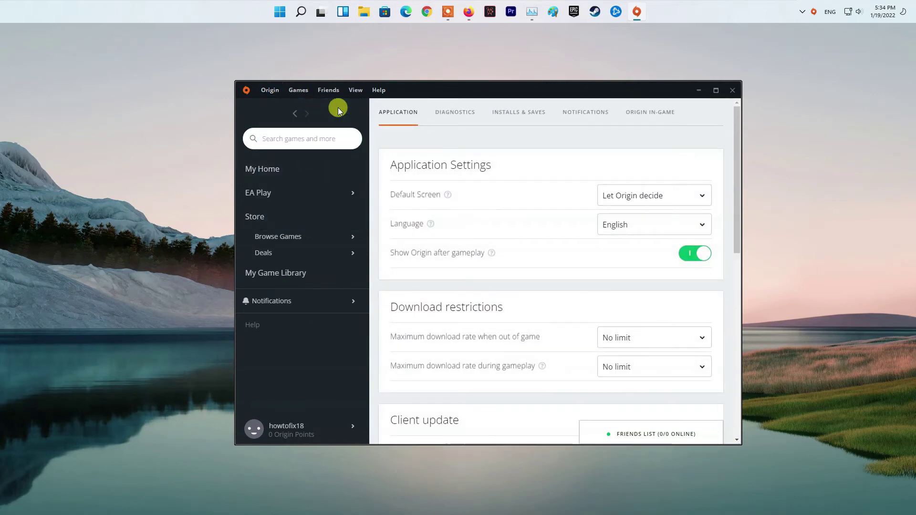
click(657, 118)
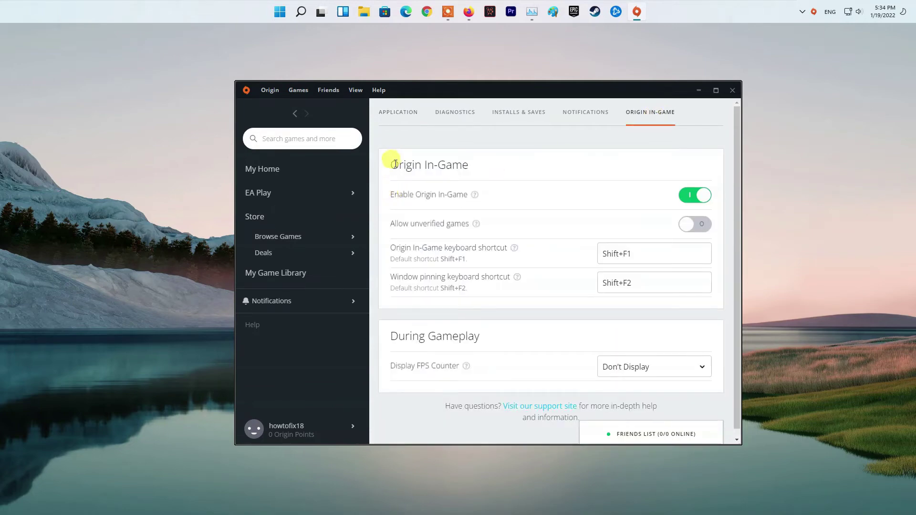
drag(391, 194, 467, 193)
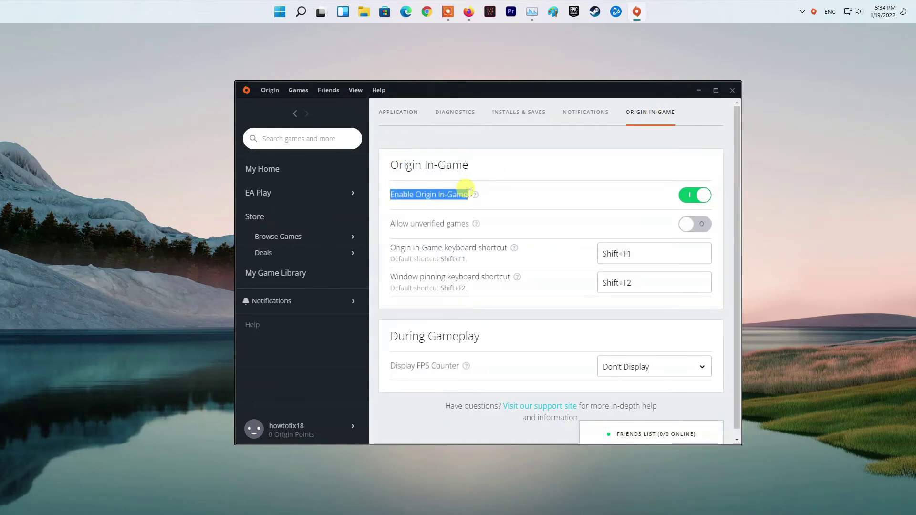
click(697, 197)
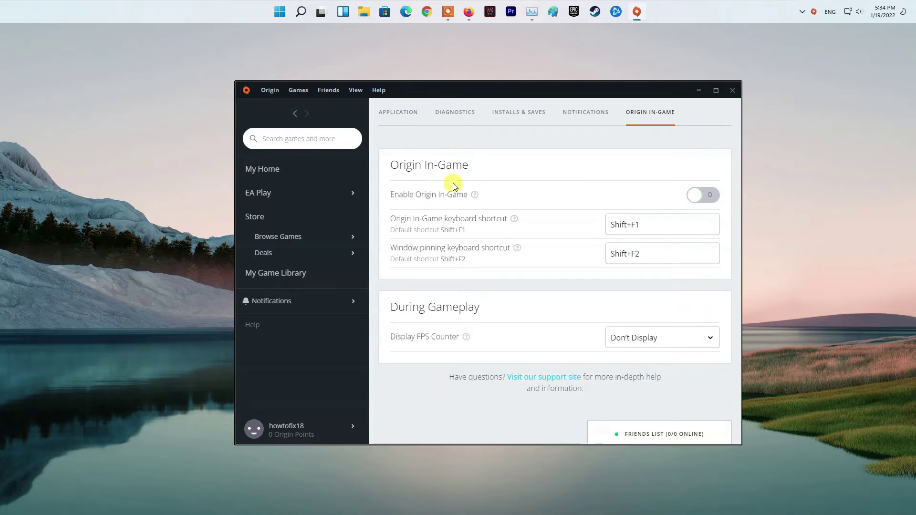
Return to the game library, show the Apex Legends options, then open the Start quick-links menu
click(266, 273)
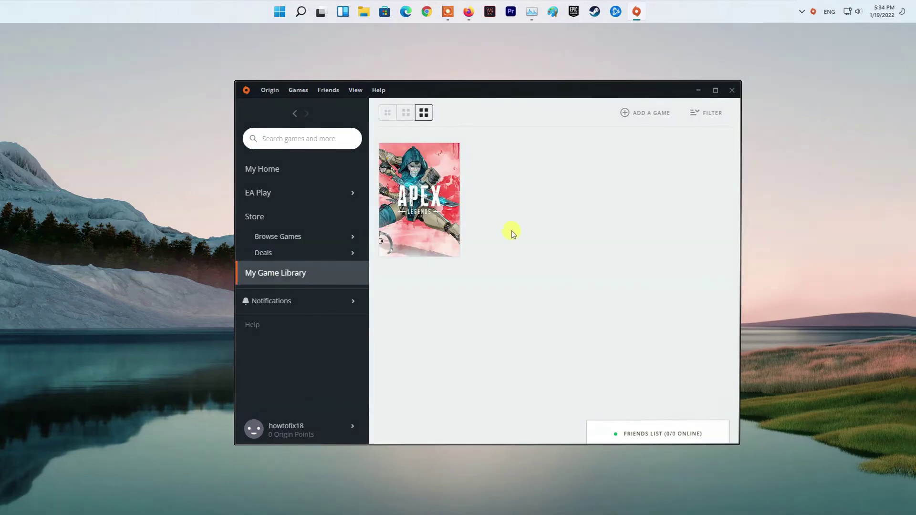
right_click(424, 183)
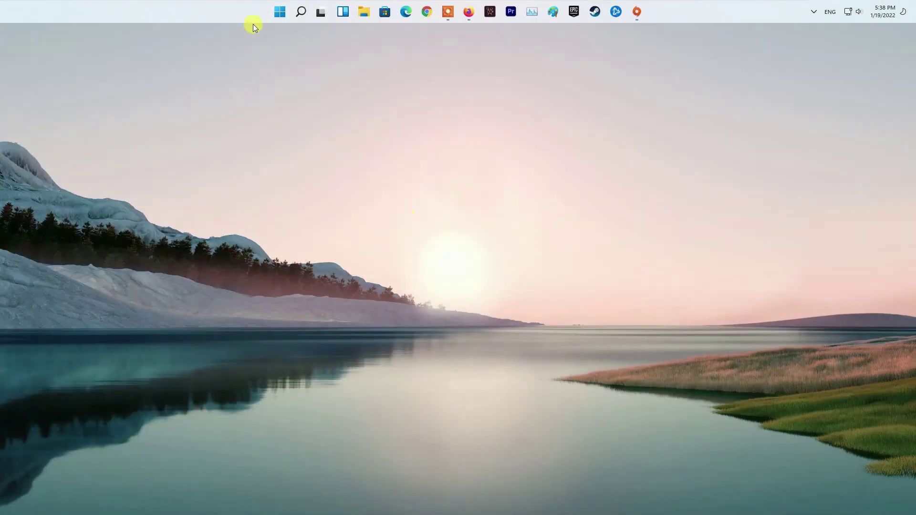
right_click(280, 15)
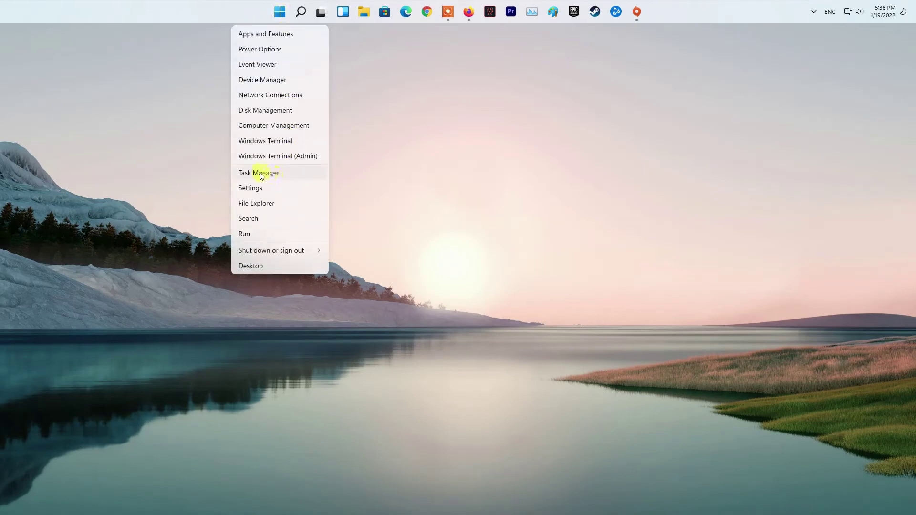
Open Task Manager, reposition its window, and switch to the Details process list
click(318, 172)
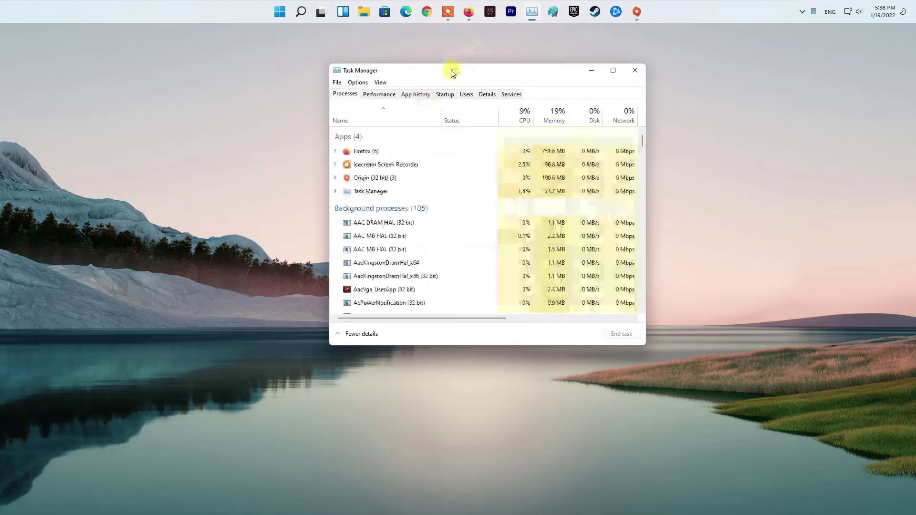
drag(453, 72, 483, 107)
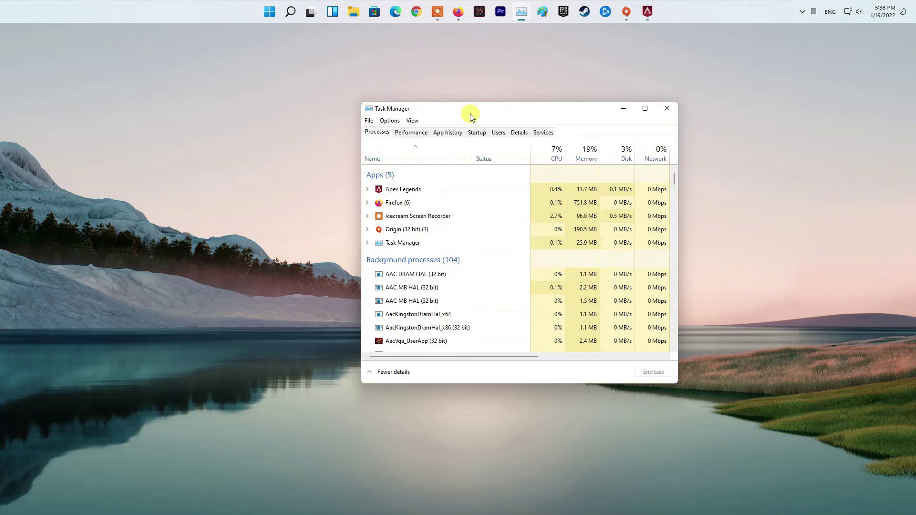
click(520, 133)
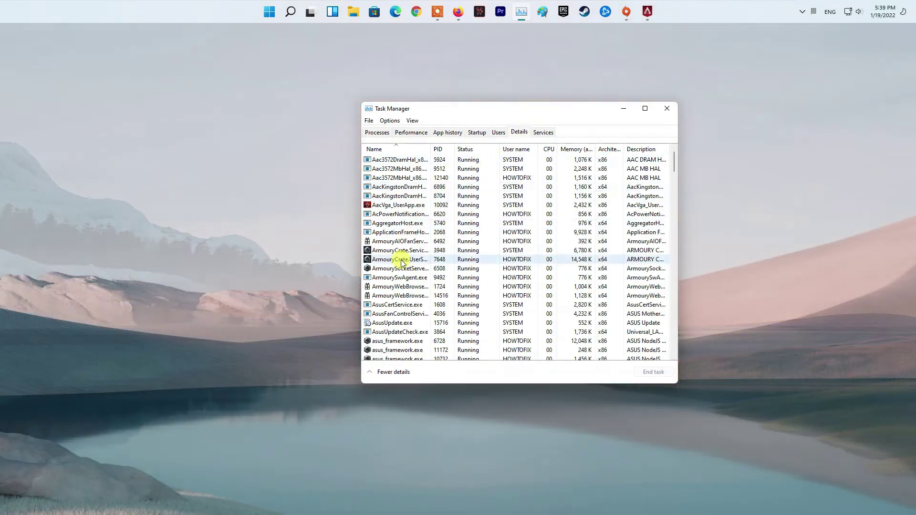
Set EasyAntiCheat.exe priority to Low and confirm the change
click(402, 263)
key(e)
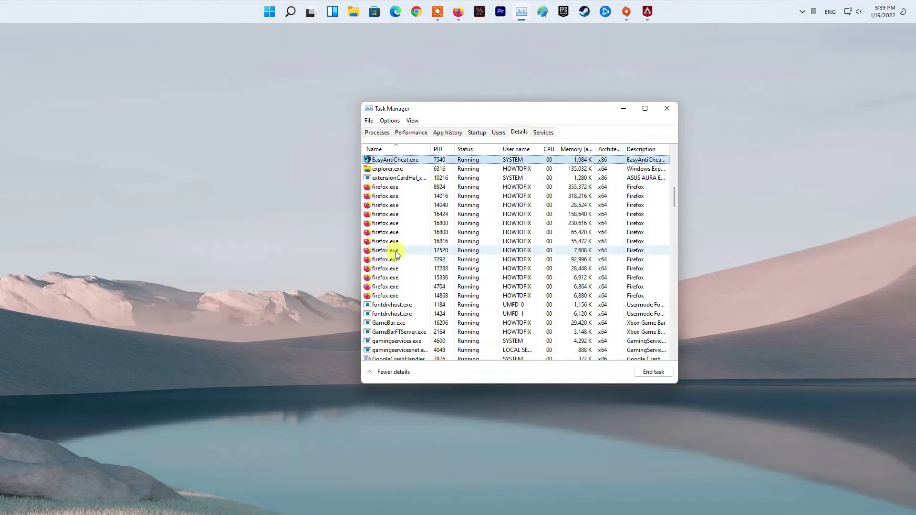
right_click(477, 162)
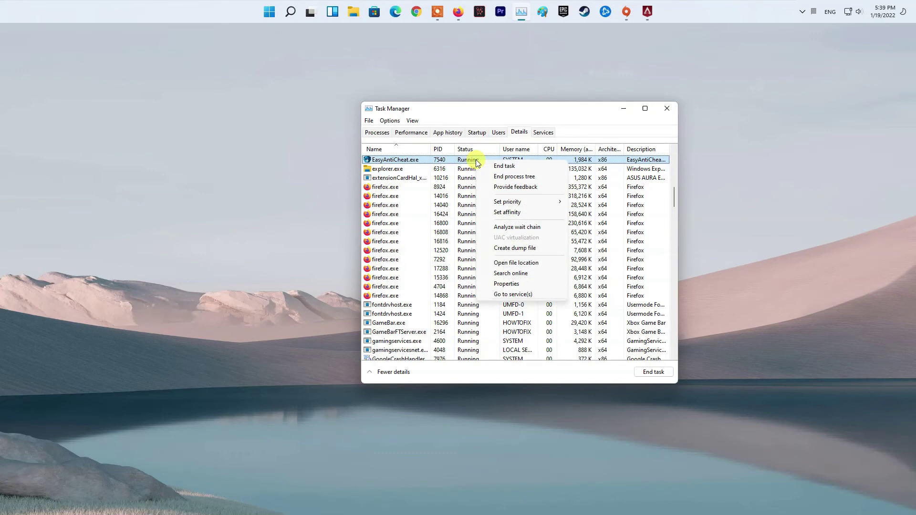
mouse_move(525, 206)
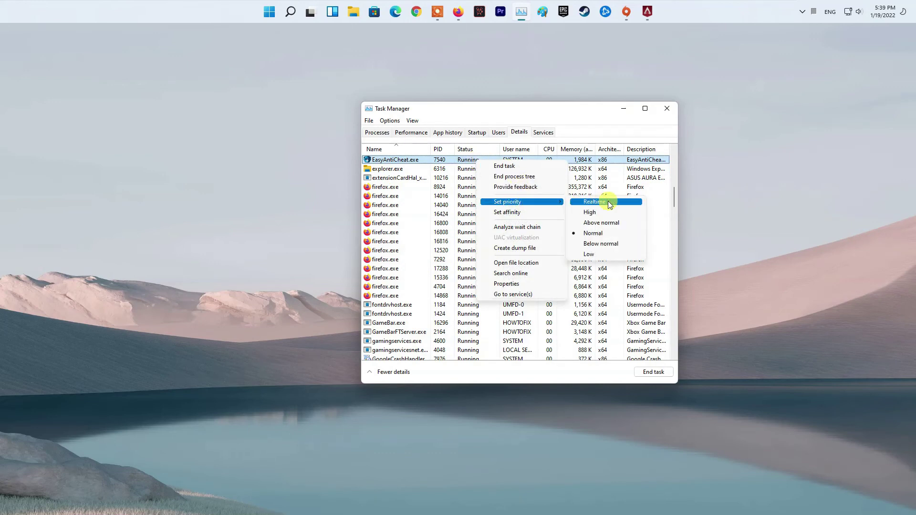
click(590, 255)
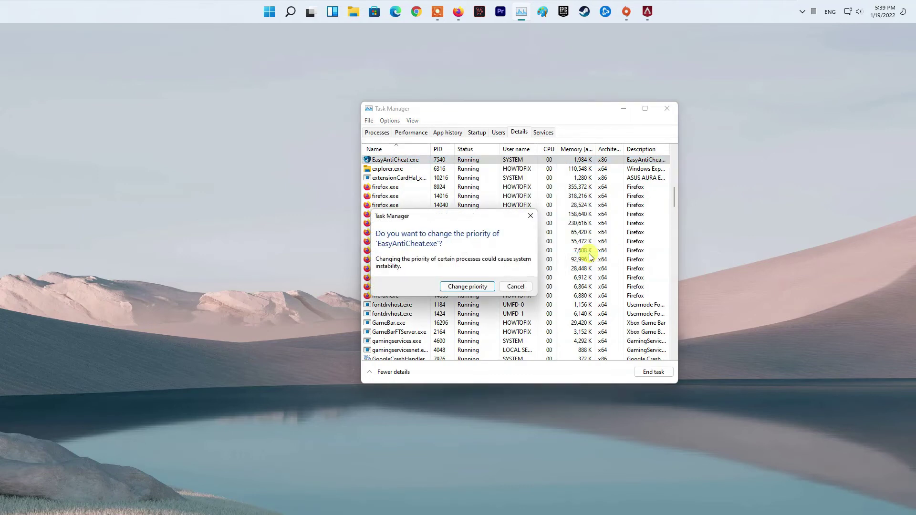
click(467, 286)
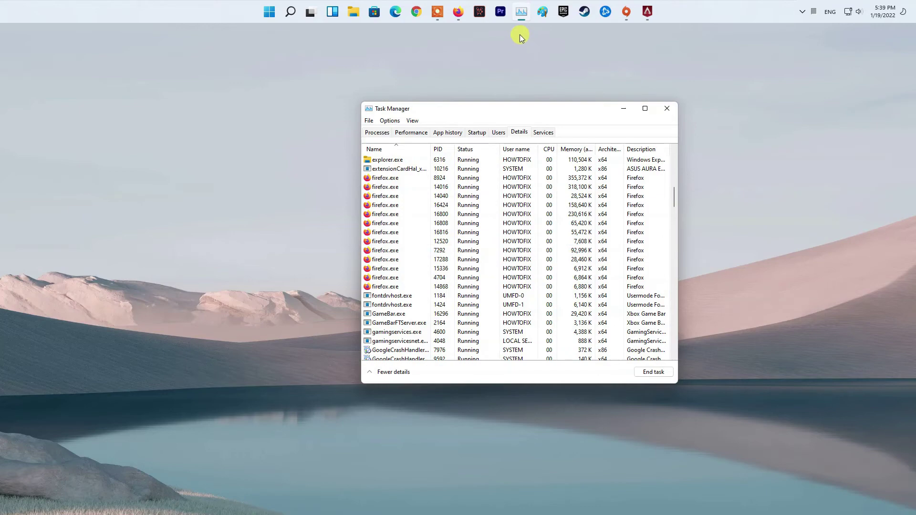
In File Explorer, browse to DATA (D:) > Game > Apex > EasyAntiCheat and select EasyAntiCheat_Setup
click(437, 12)
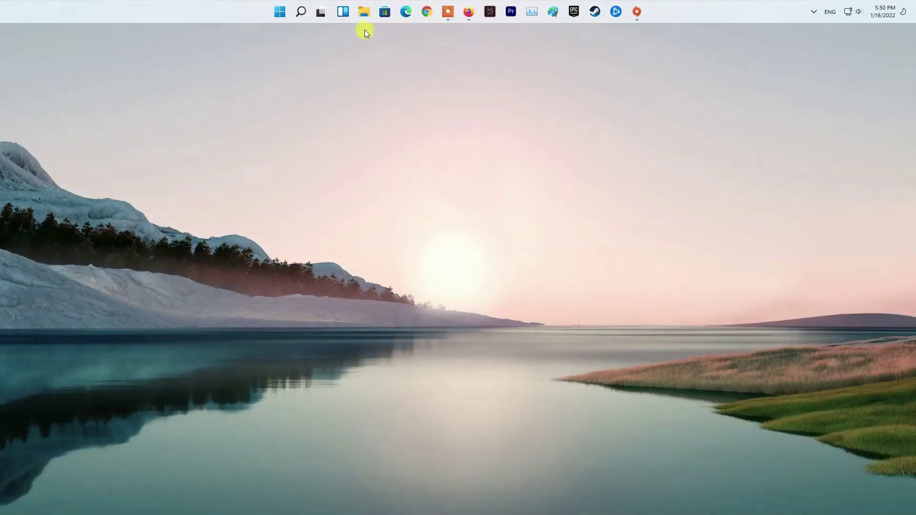
click(364, 14)
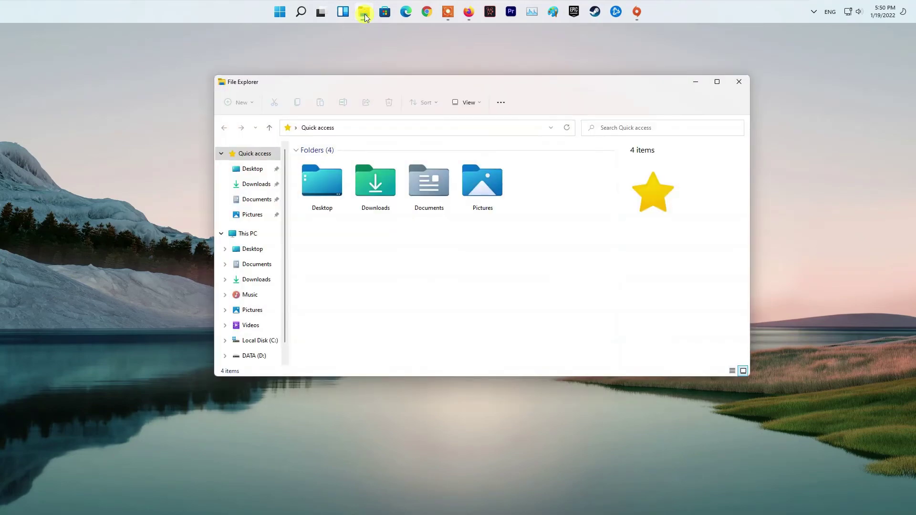
click(251, 357)
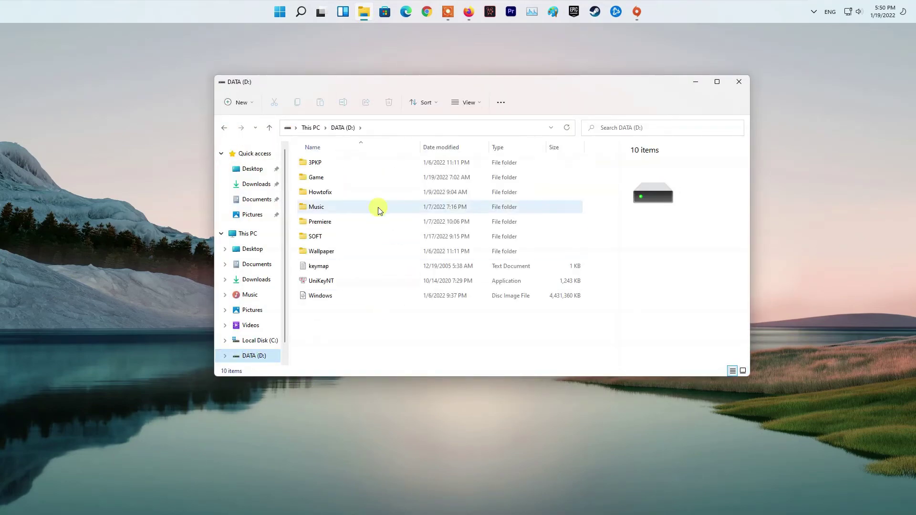
click(317, 180)
double_click(317, 179)
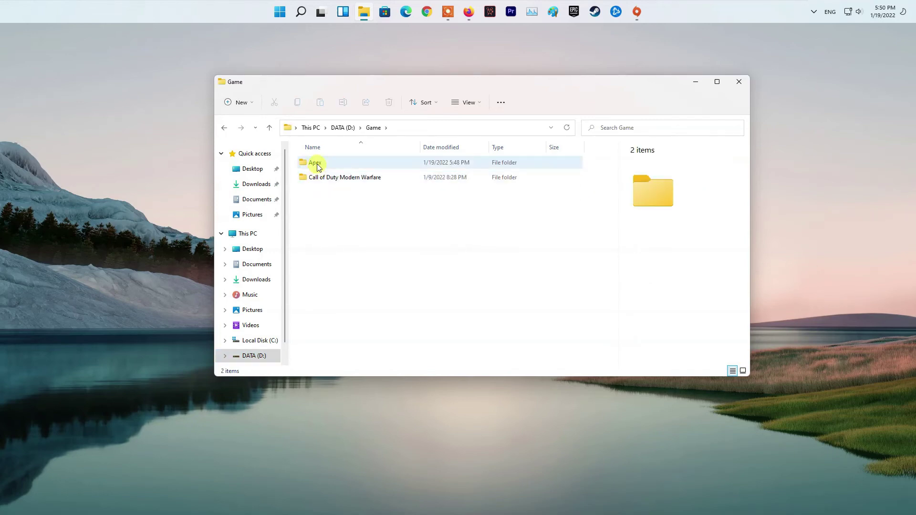
click(317, 164)
double_click(317, 163)
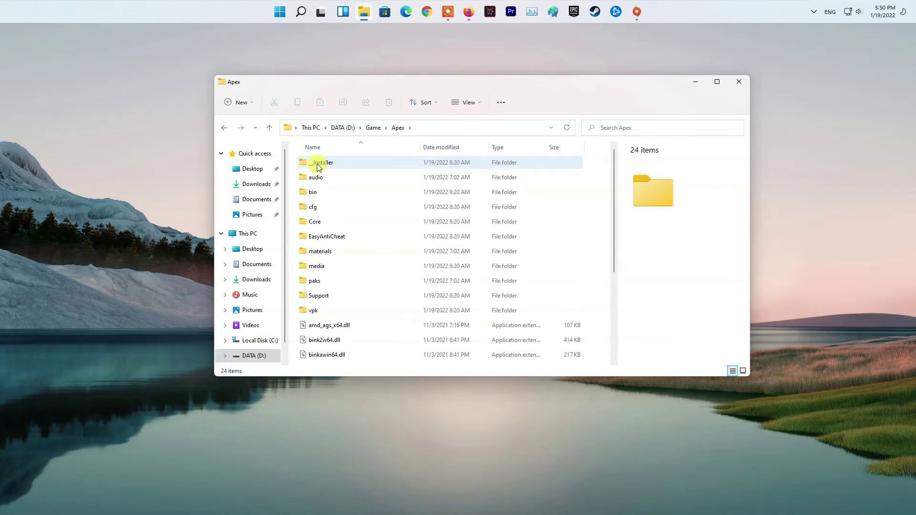
click(360, 240)
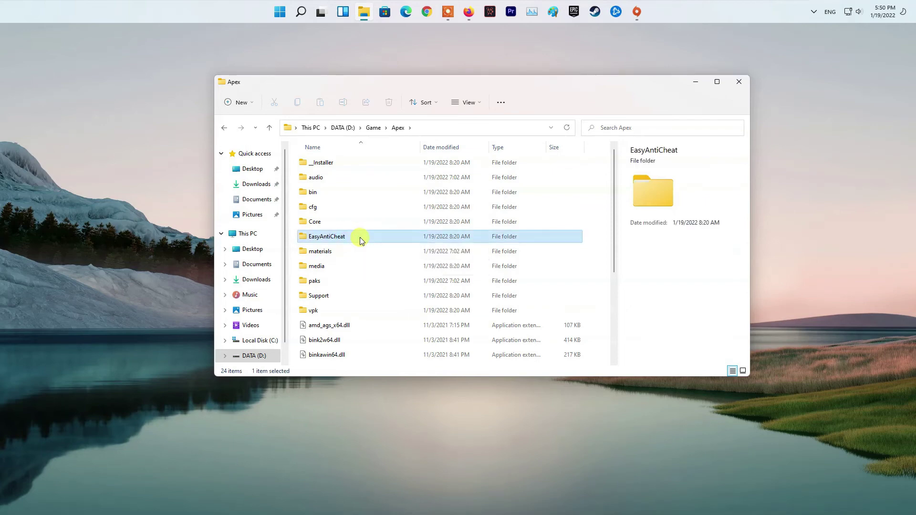
double_click(360, 239)
click(356, 209)
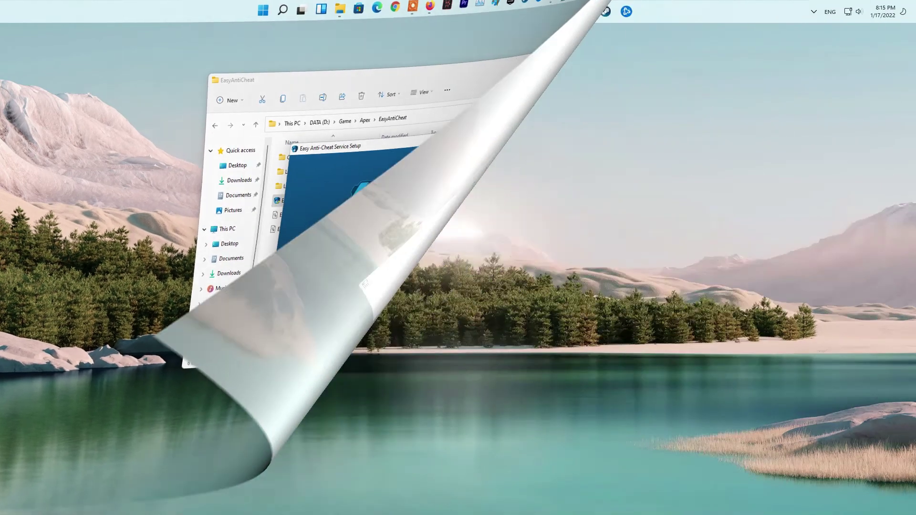
Search for msconfig and launch System Configuration
text(fi)
key(BackSpace)
key(BackSpace)
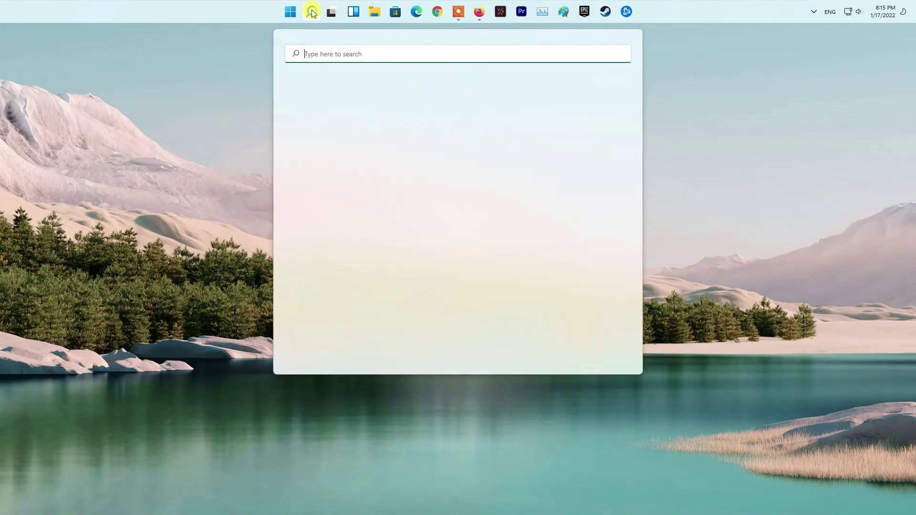
text(fi)
key(BackSpace)
key(BackSpace)
text(msconfig)
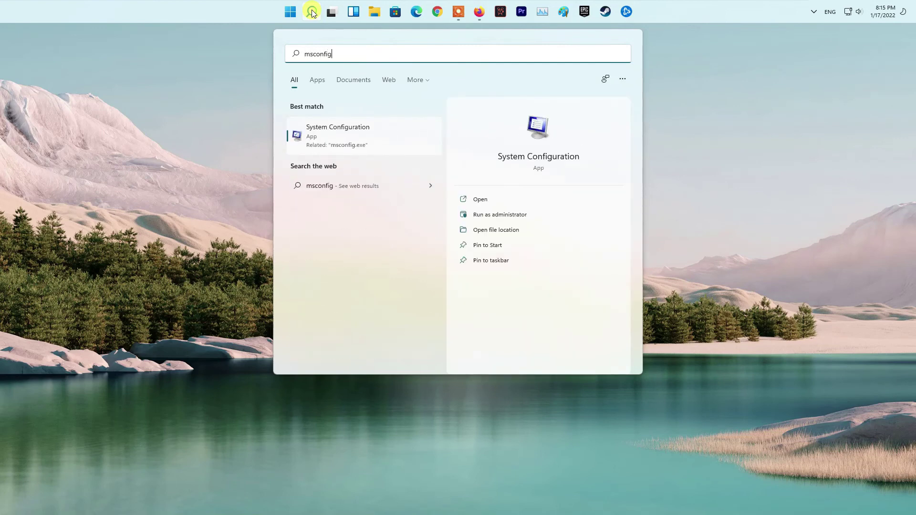
key(Return)
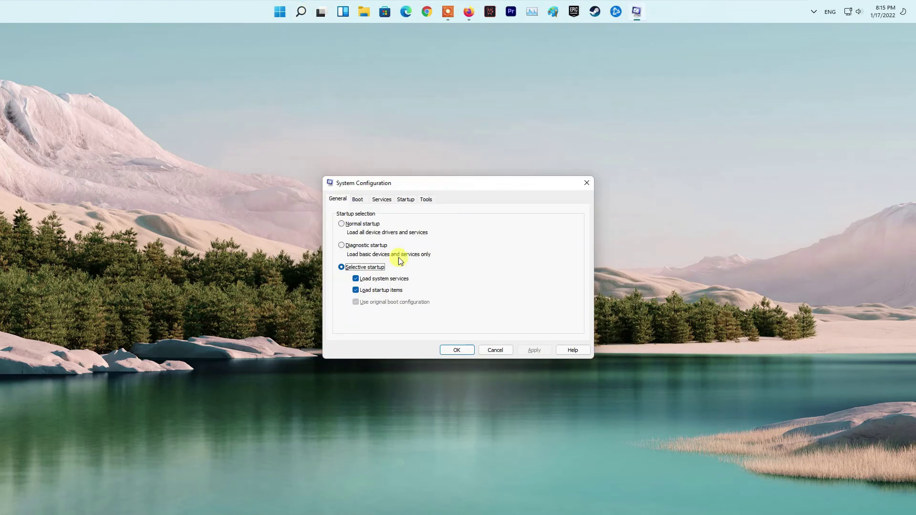
On Services, hide all Microsoft services and disable all the rest, then go to Startup
click(380, 203)
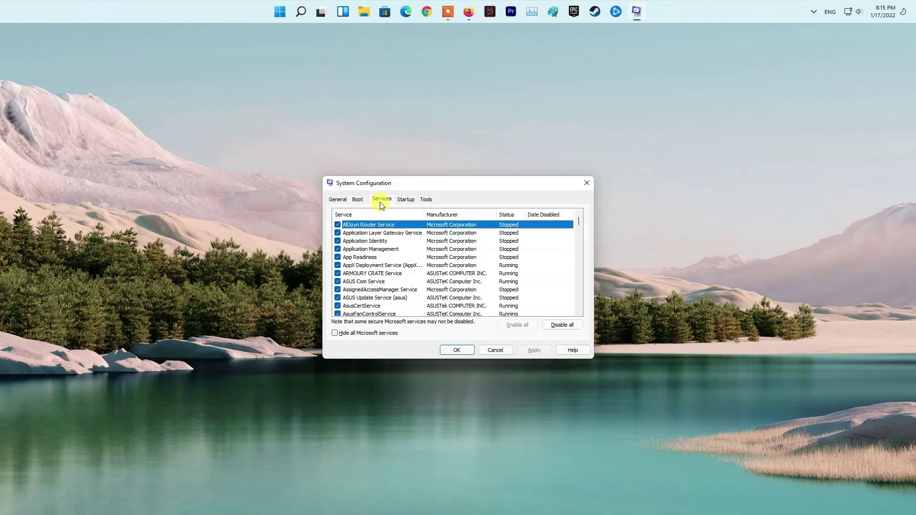
click(335, 333)
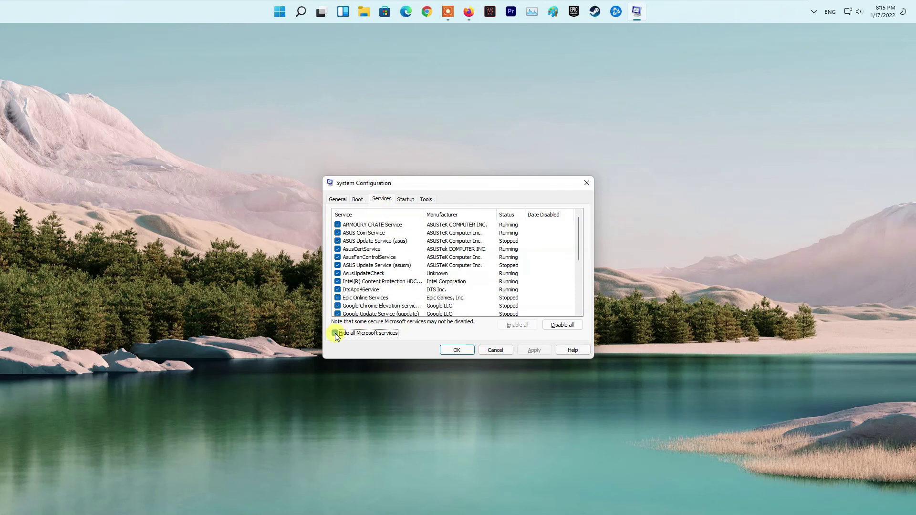
click(563, 325)
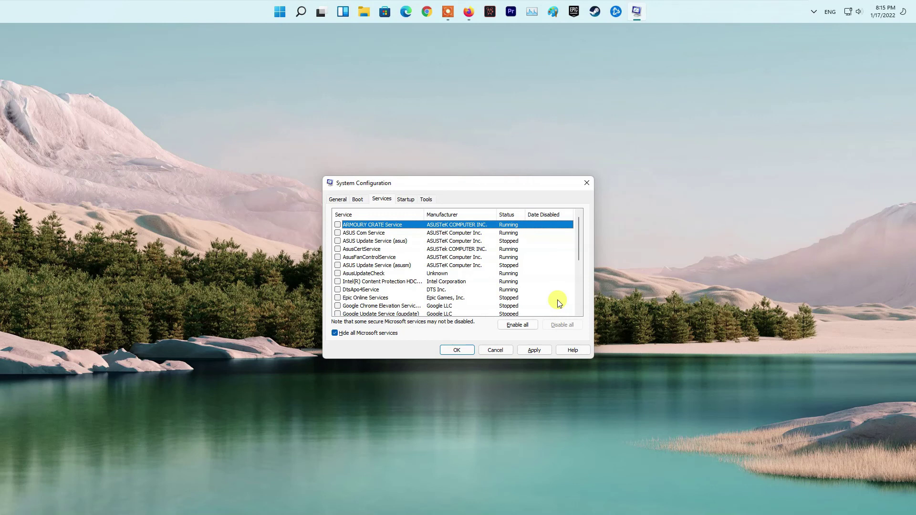
click(407, 200)
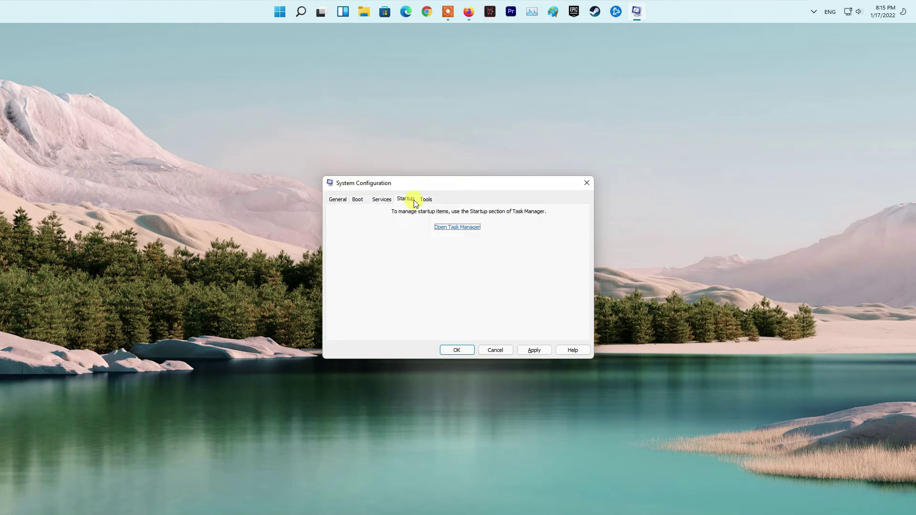
Open Task Manager's Startup list and select the Dell Display Manager entry
click(471, 228)
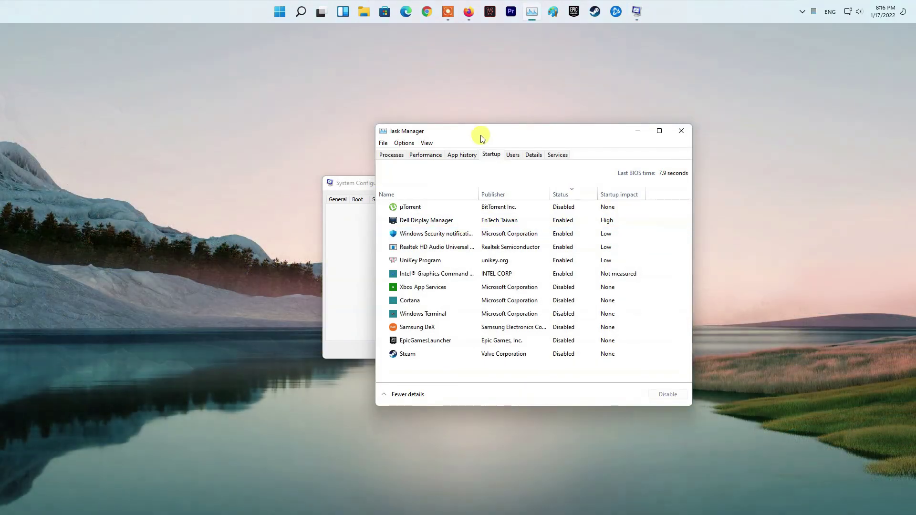
click(580, 220)
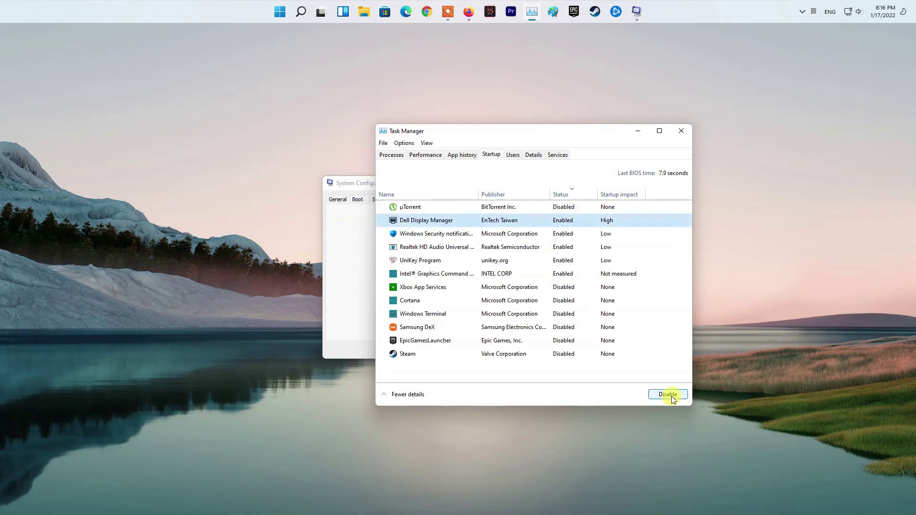